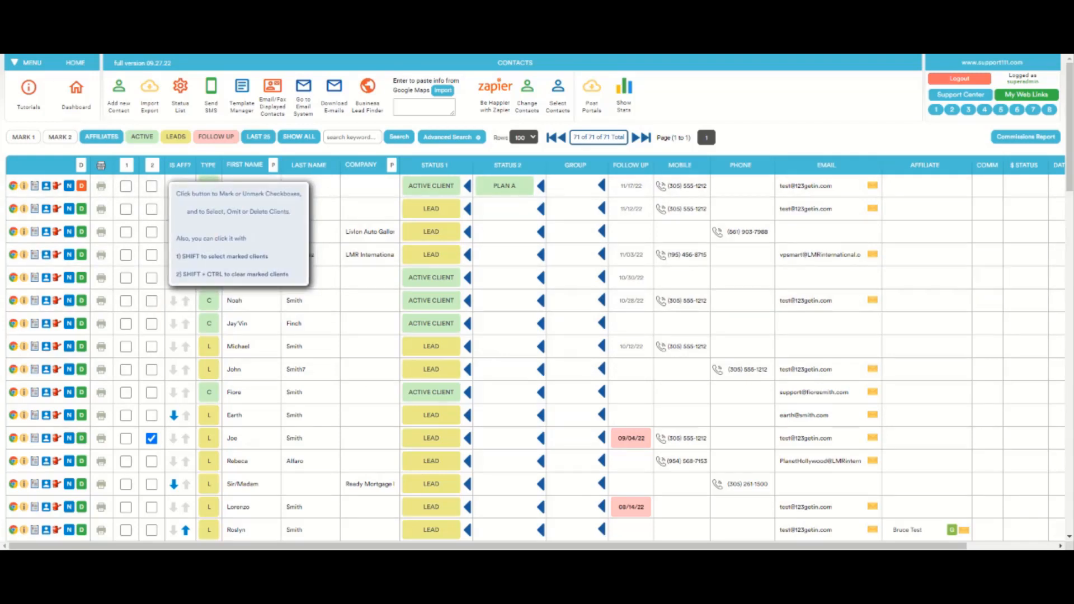
# Review the marking options for checkbox column 2 and select from all contacts with checkmarks in that column.
pyautogui.click(152, 168)
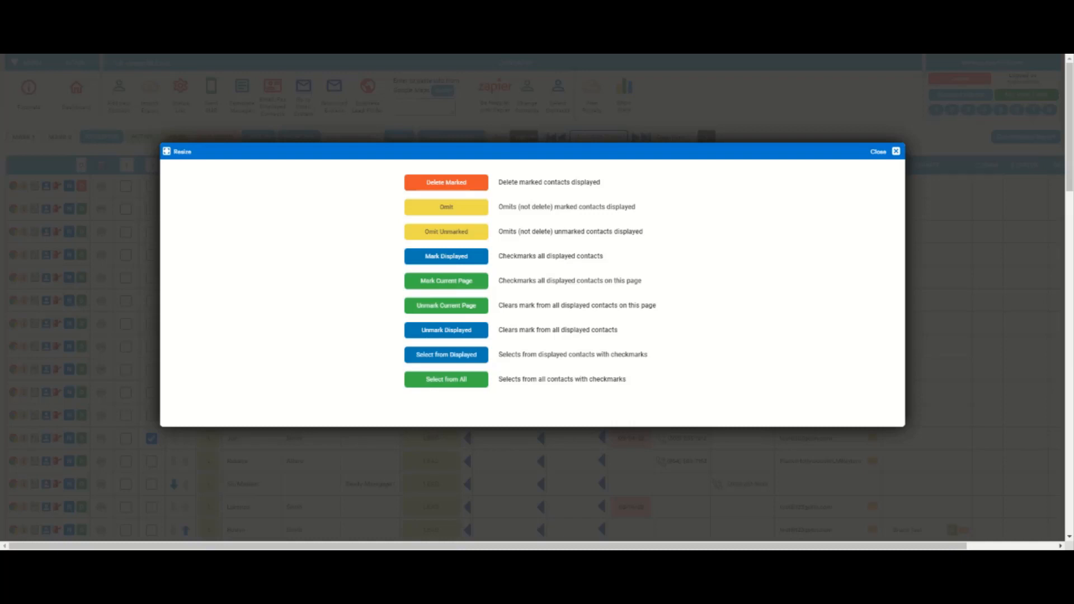
pyautogui.doubleClick(586, 182)
pyautogui.doubleClick(621, 207)
pyautogui.doubleClick(626, 231)
pyautogui.doubleClick(561, 256)
pyautogui.doubleClick(561, 281)
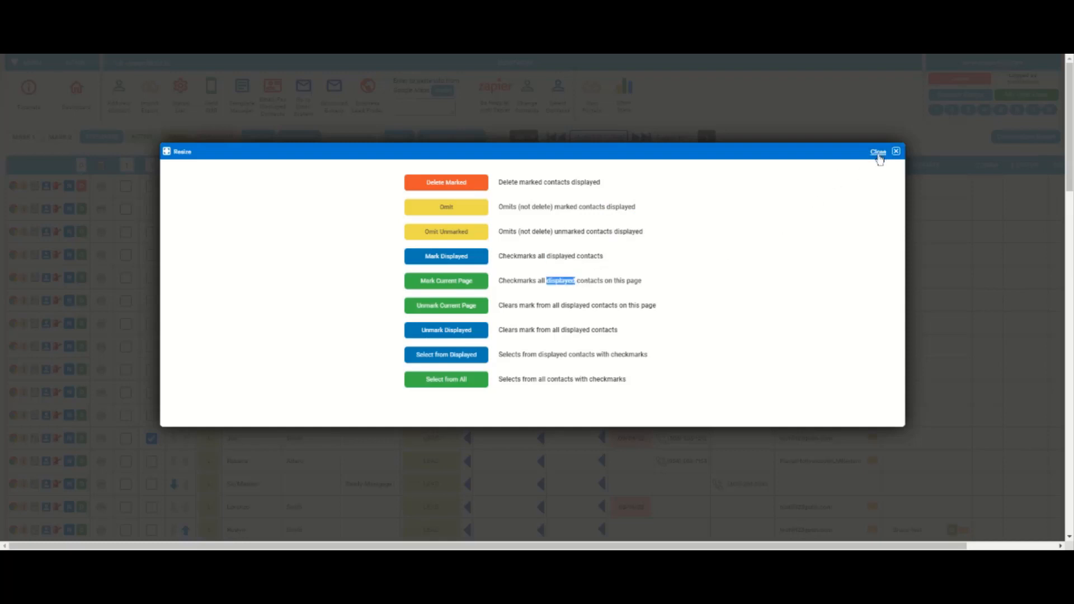
pyautogui.click(456, 381)
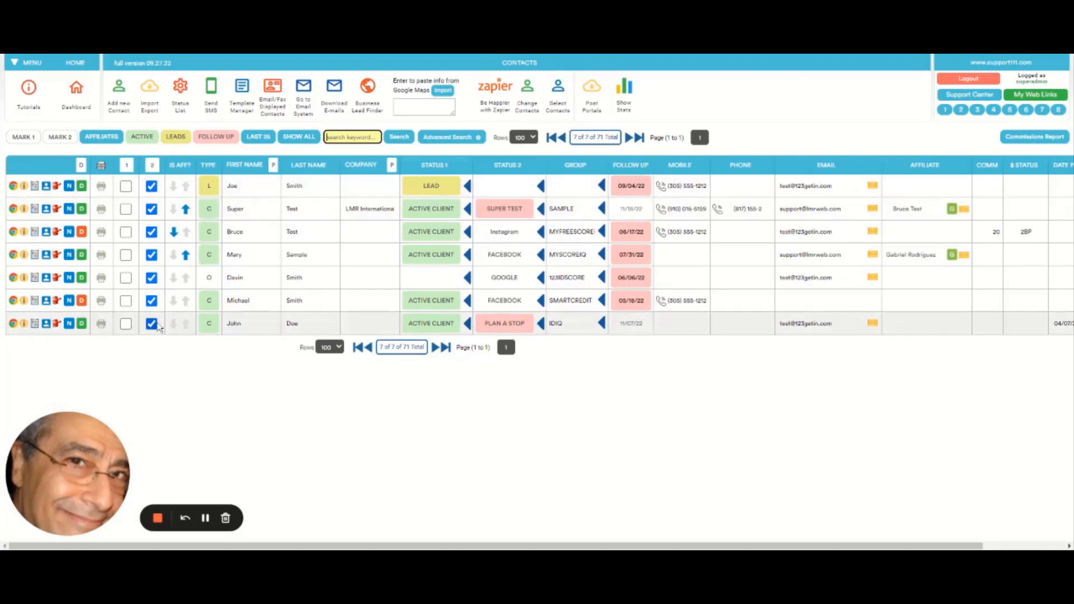
# Mark the third and fourth listed contacts in checkbox column 1 and select from all contacts with that mark.
pyautogui.moveTo(160, 171)
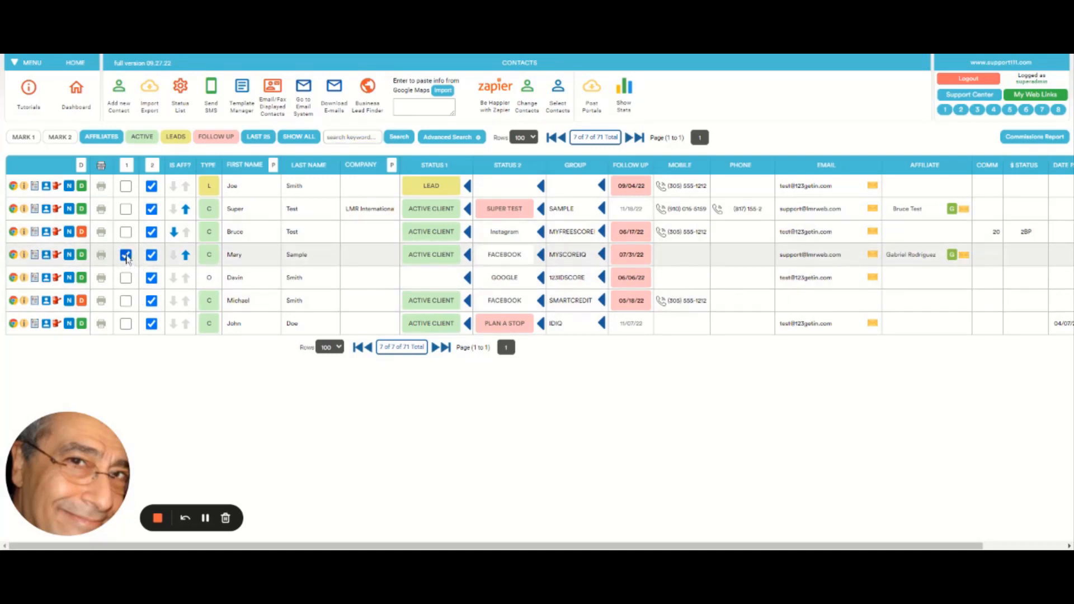
pyautogui.click(126, 234)
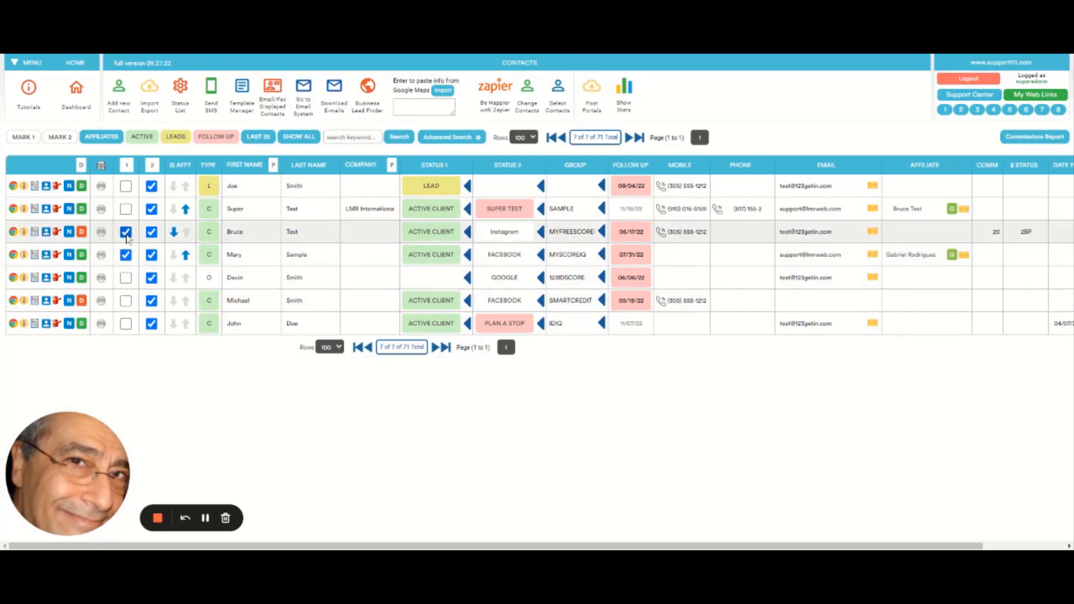
pyautogui.moveTo(128, 171)
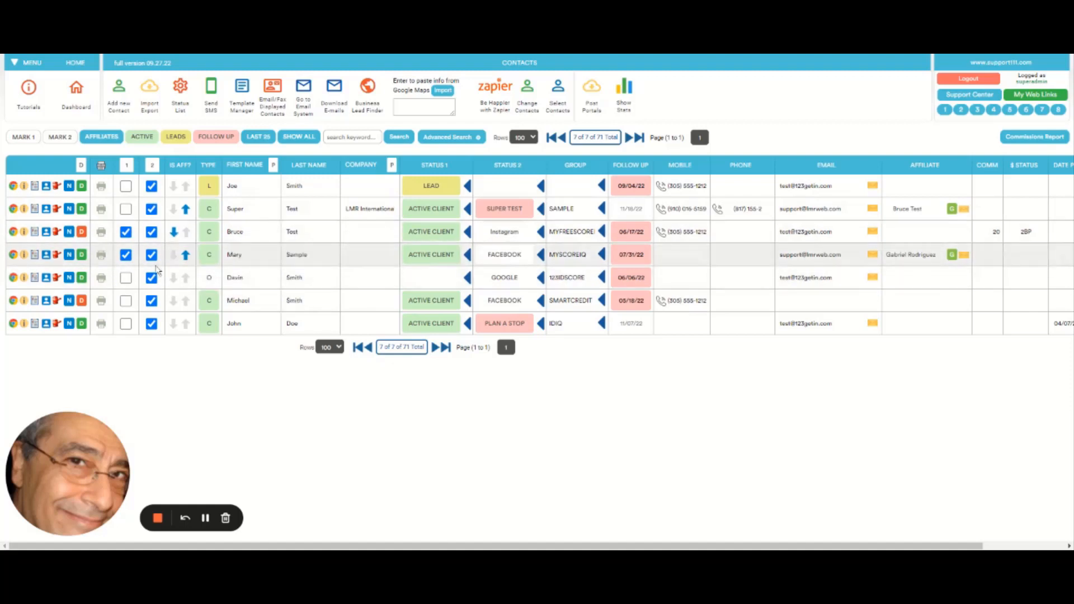
pyautogui.moveTo(129, 416)
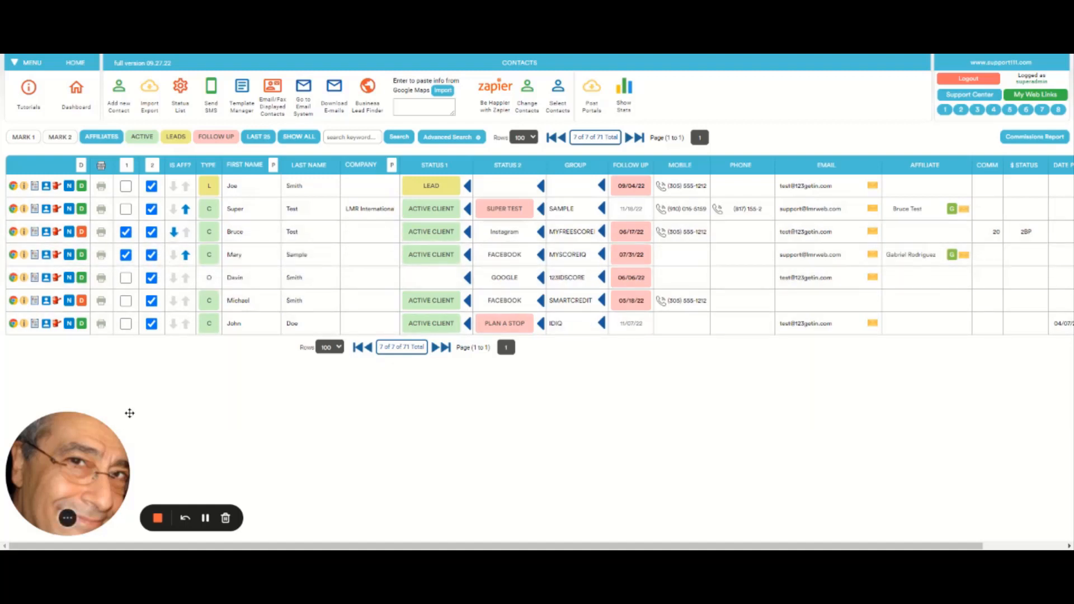
pyautogui.click(127, 166)
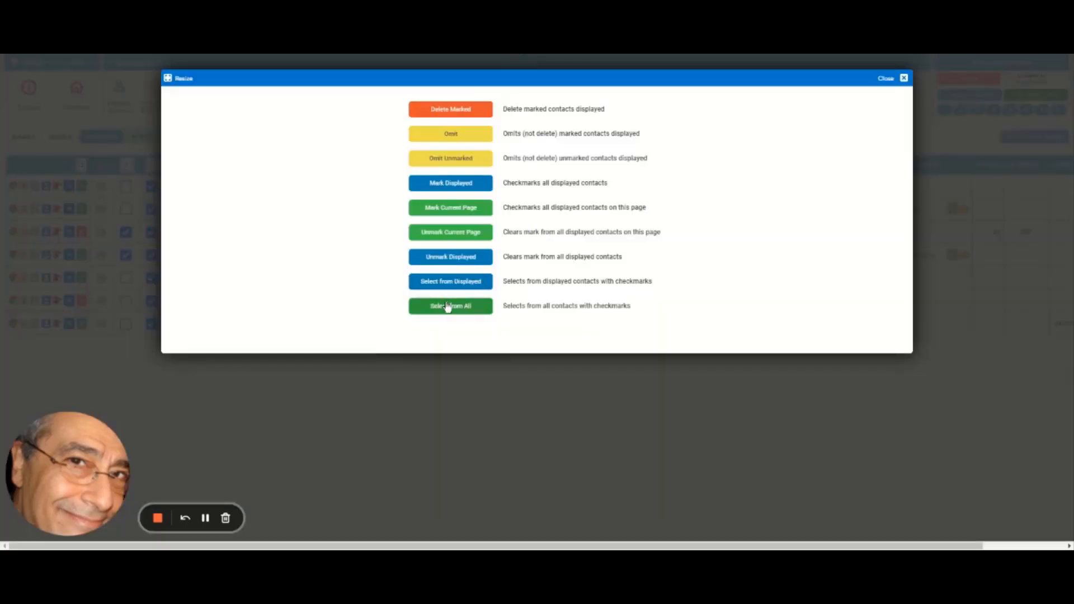
pyautogui.click(448, 307)
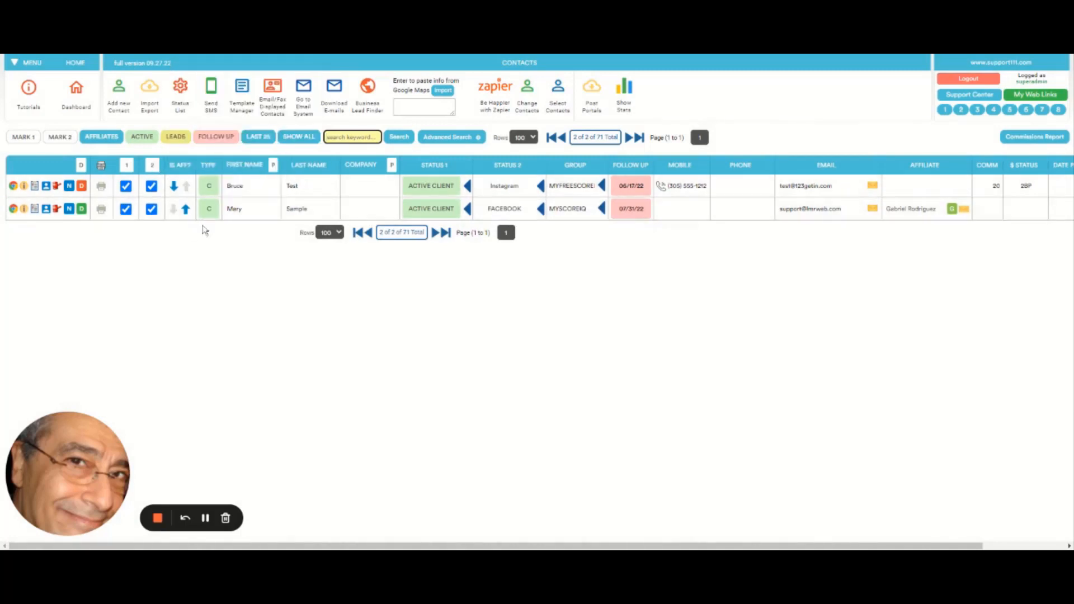
# In the full contact list, mark the second, fourth and sixth contacts in column 1 and select from all contacts with that mark.
pyautogui.click(301, 137)
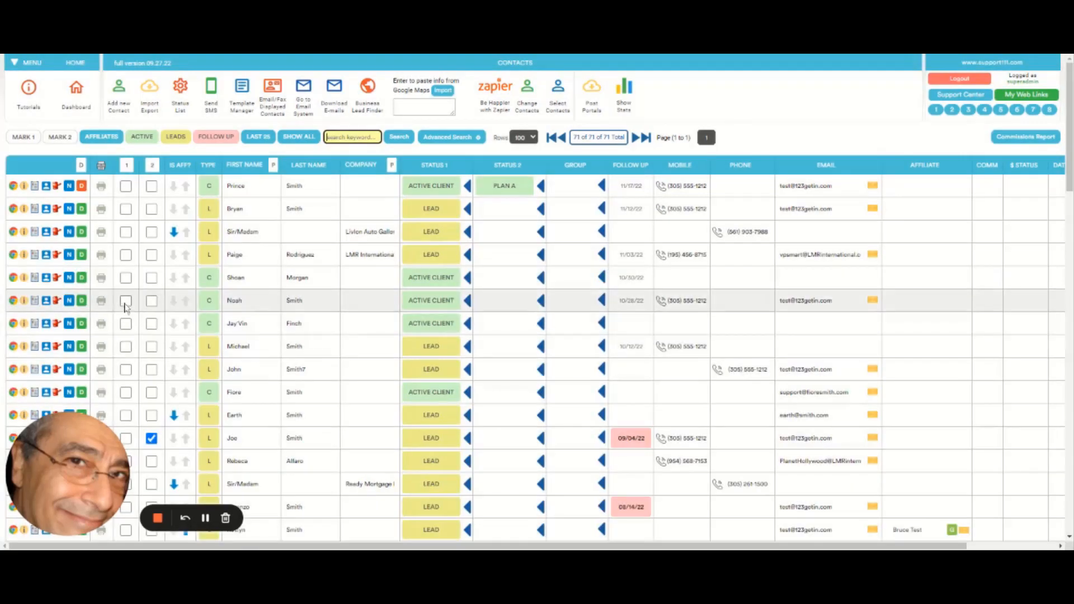
pyautogui.click(125, 302)
pyautogui.click(125, 255)
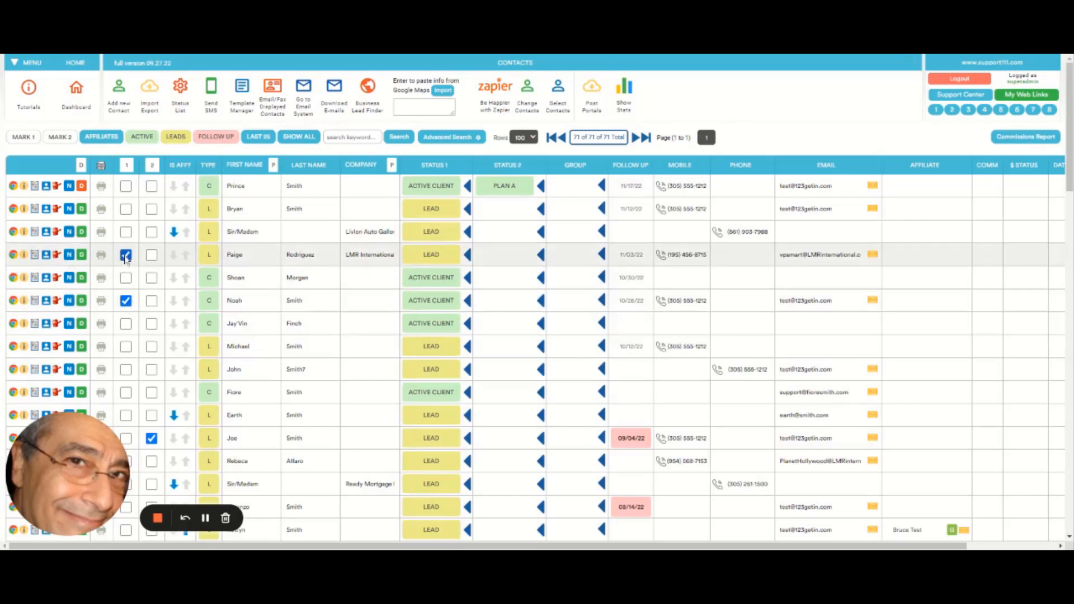
pyautogui.click(124, 210)
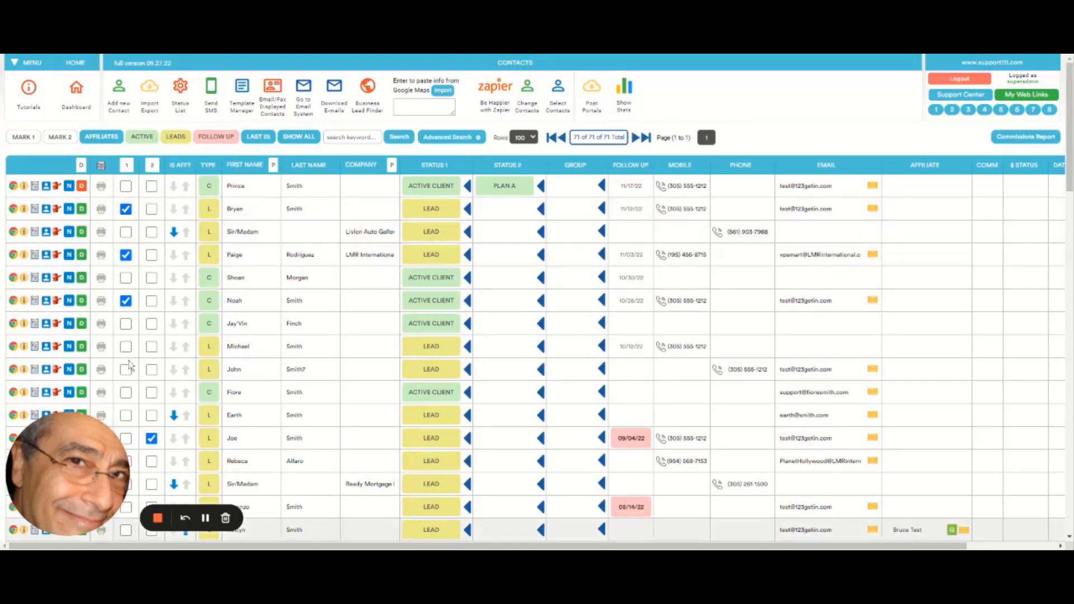
pyautogui.click(126, 167)
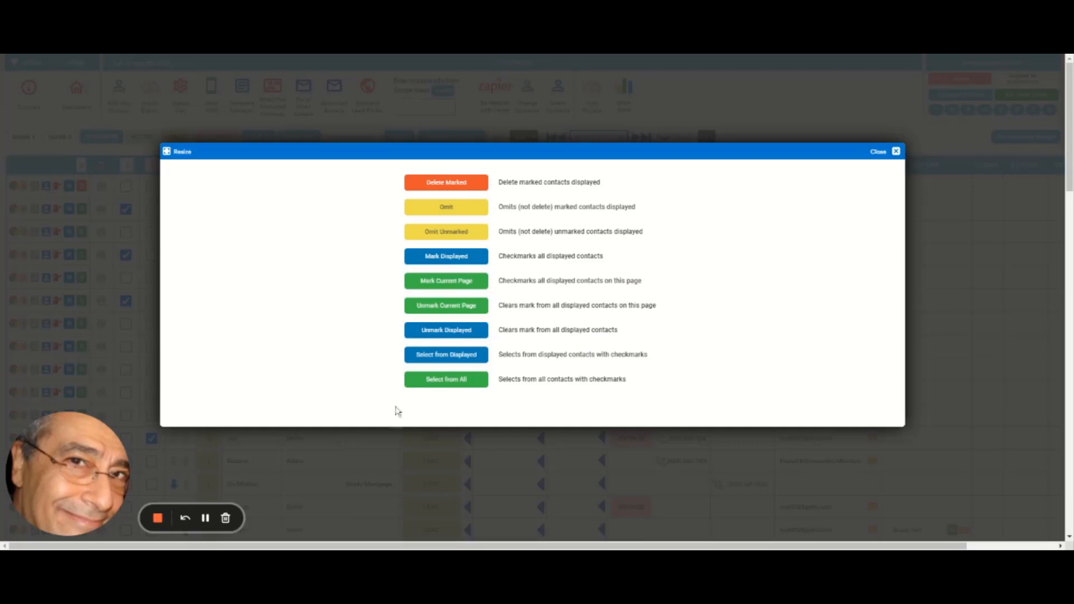
pyautogui.click(427, 380)
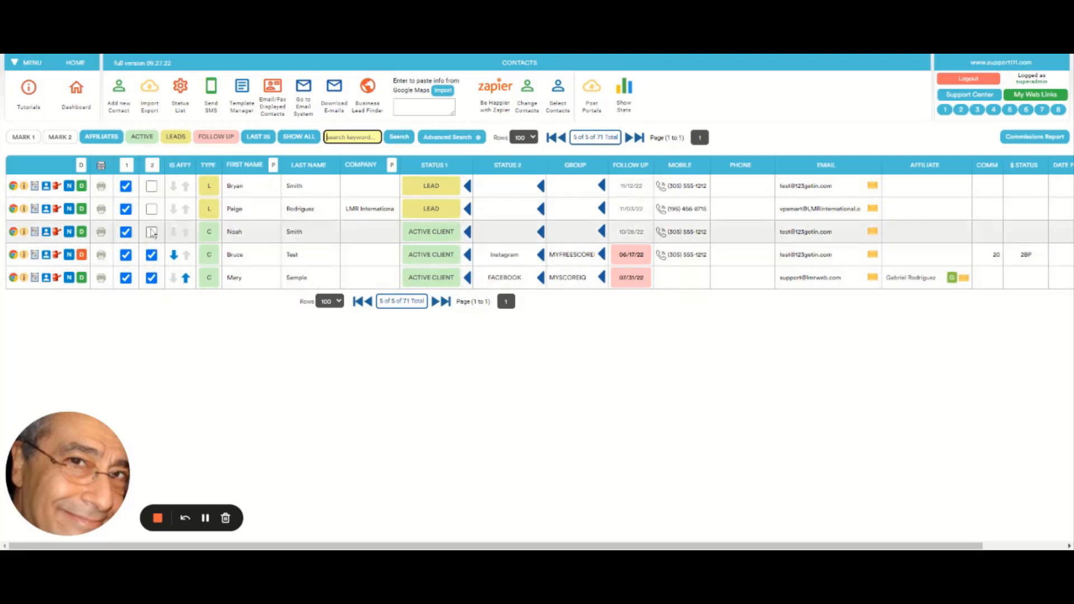
# Narrow the displayed contacts to those with mark 2, and follow with a selection from all contacts with mark 2.
pyautogui.click(153, 167)
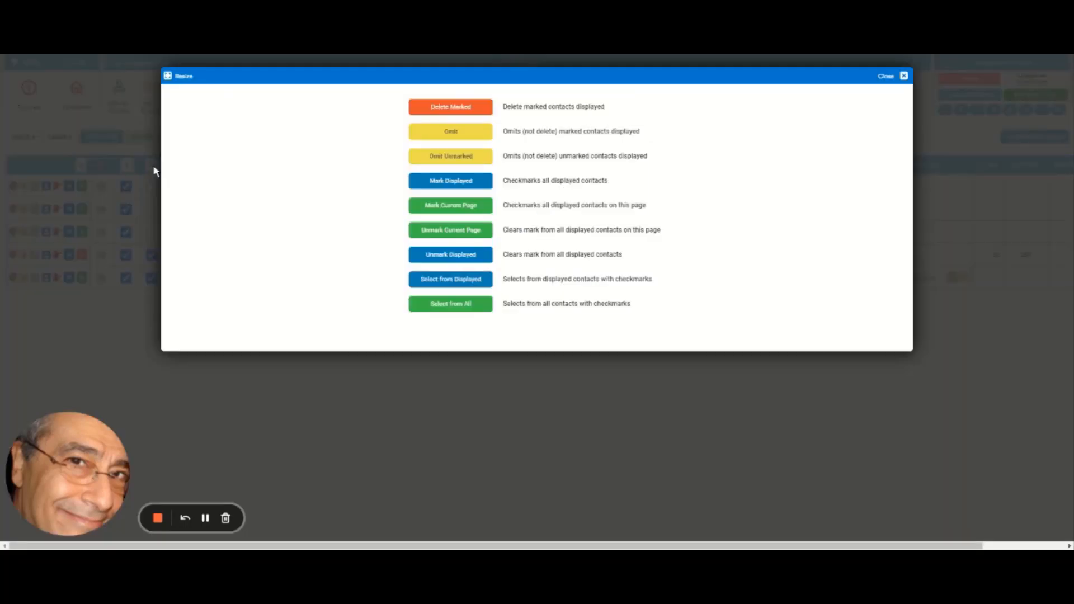
pyautogui.click(475, 282)
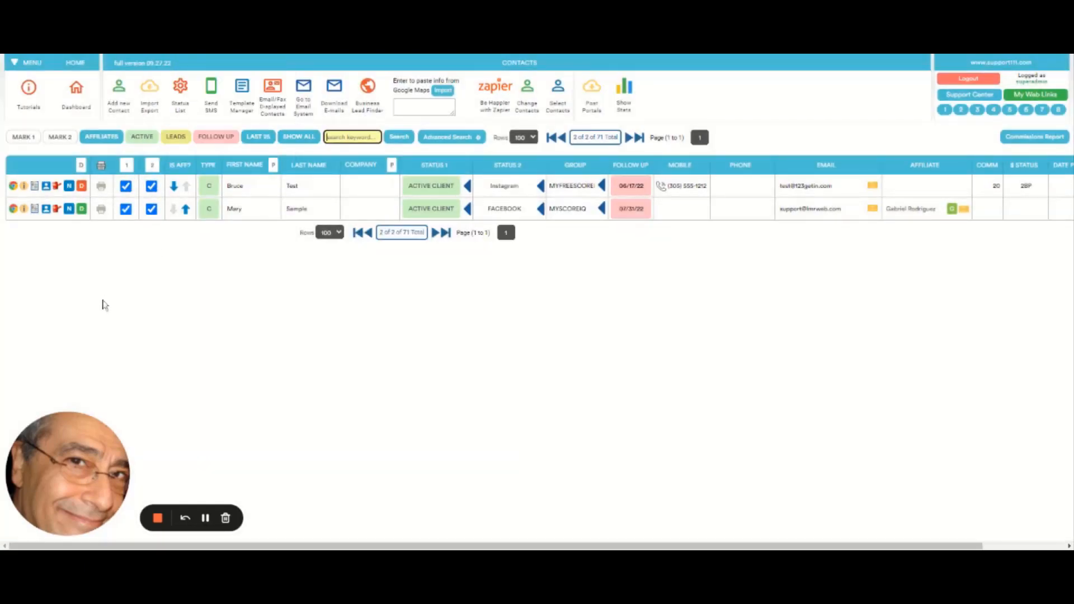
pyautogui.click(152, 169)
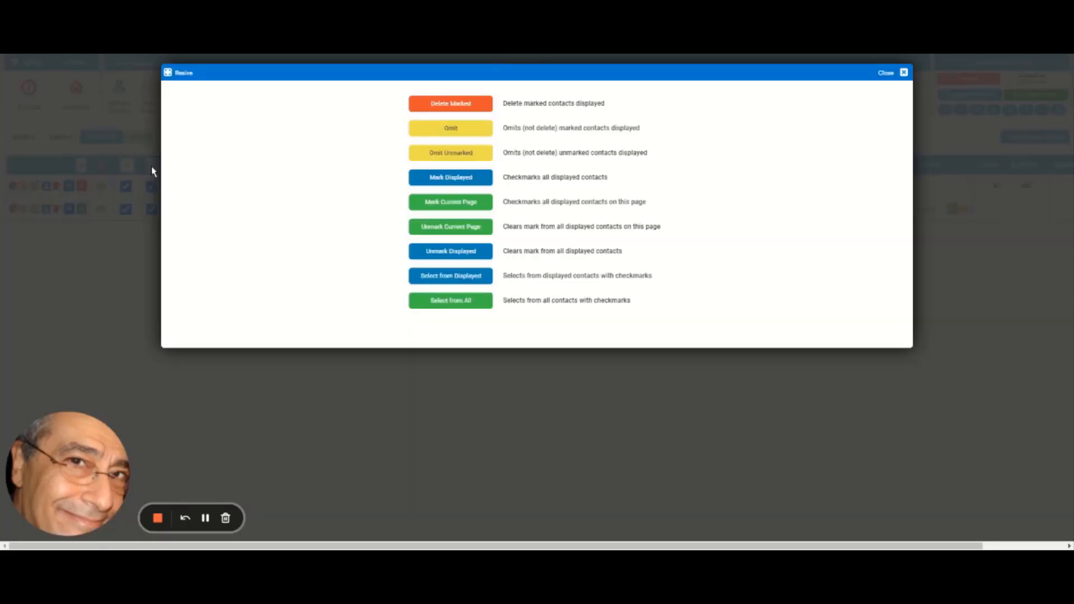
pyautogui.click(440, 303)
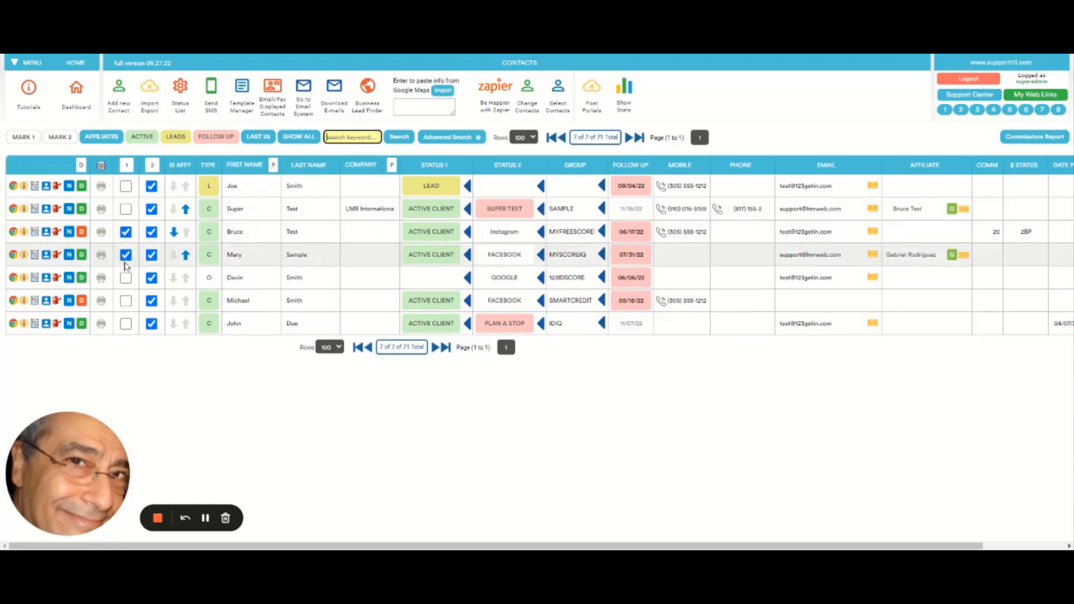
# Omit the displayed contacts that are marked in checkbox column 1 without deleting them.
pyautogui.click(126, 168)
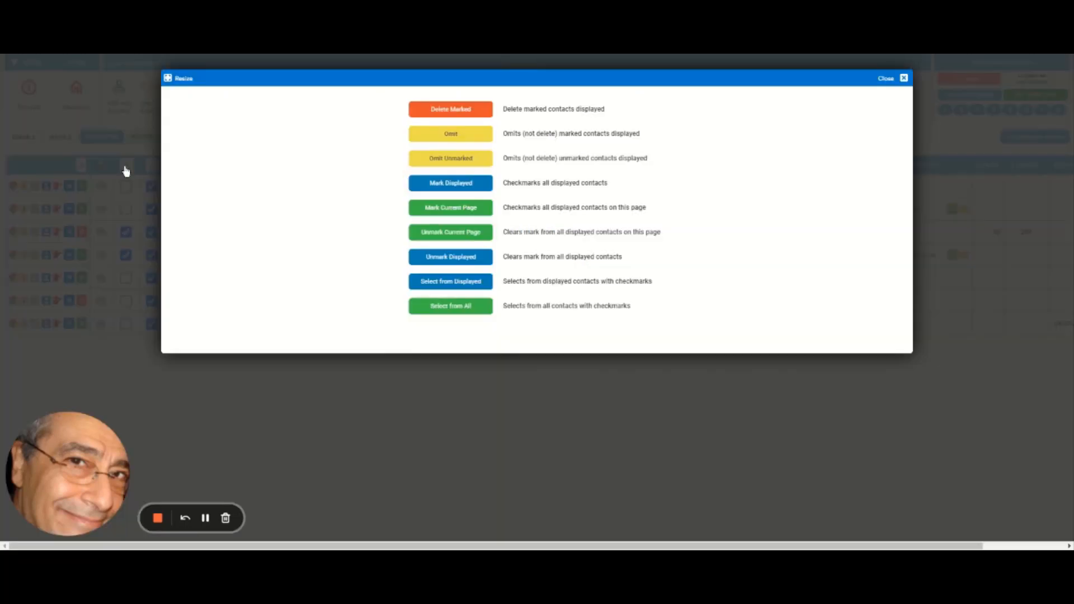
pyautogui.click(453, 135)
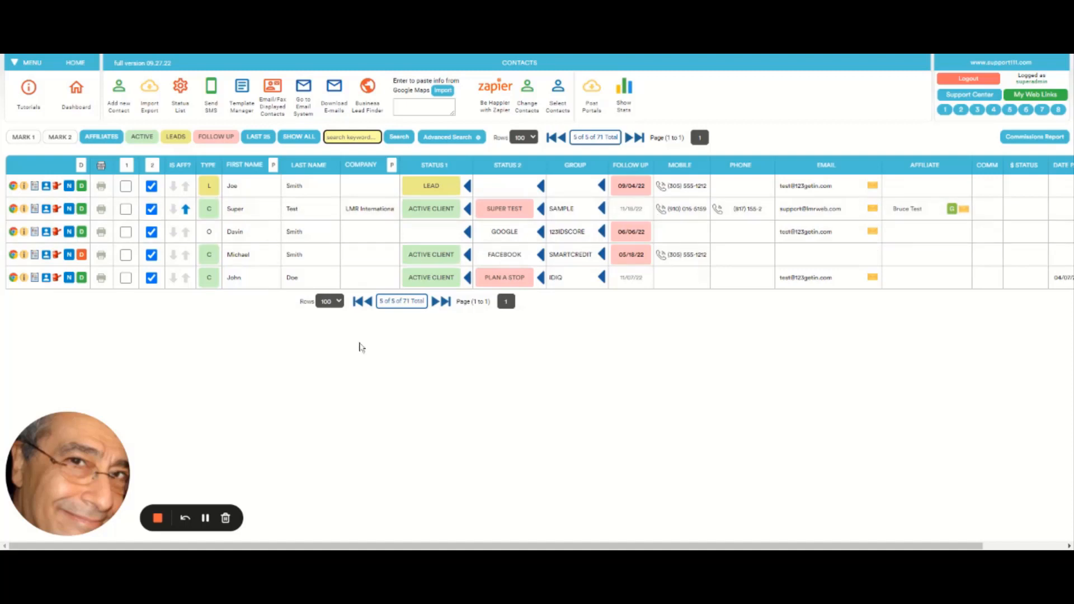
pyautogui.click(206, 519)
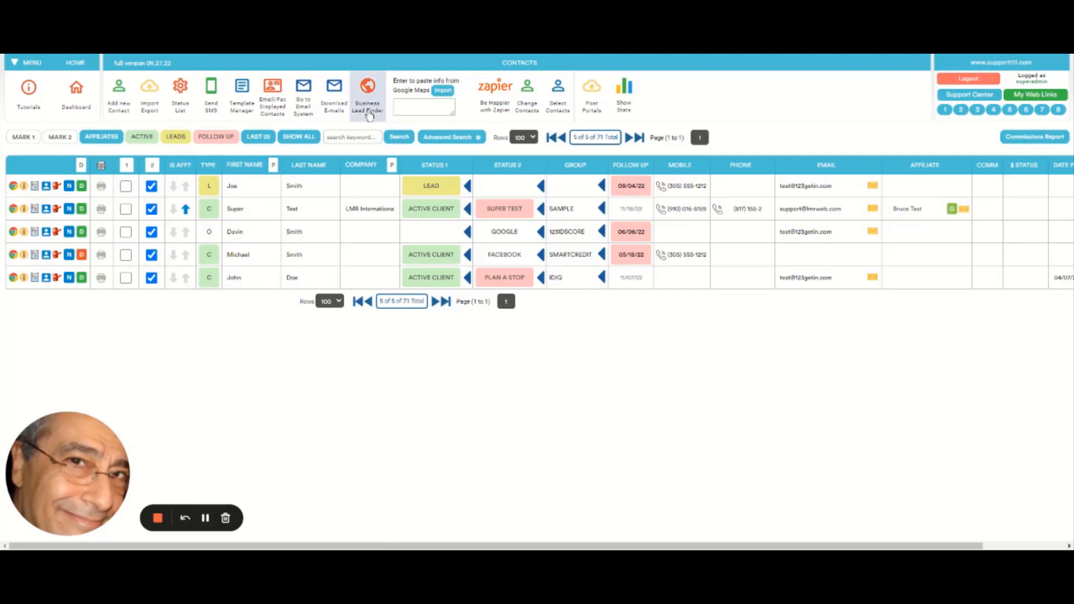
# From the full contact list, open the first contact's disputes with the row icons shown.
pyautogui.click(298, 139)
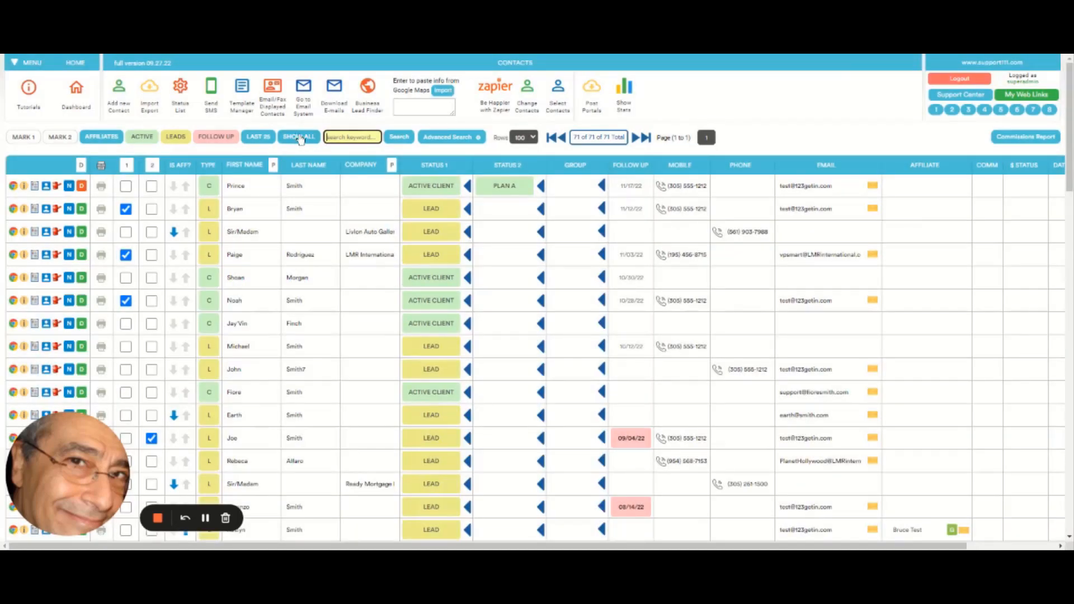
pyautogui.click(56, 187)
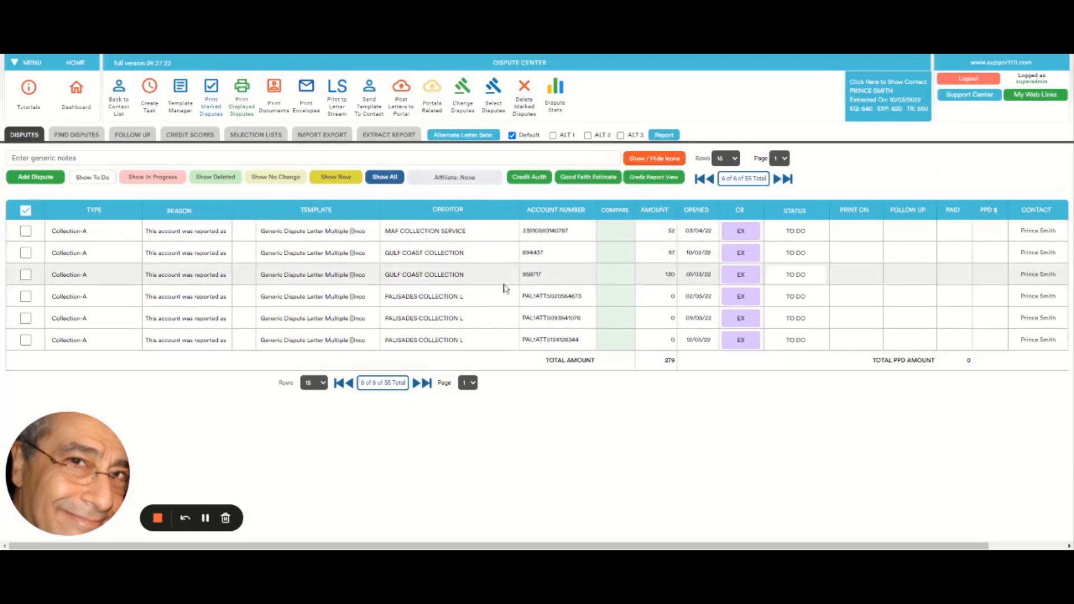
pyautogui.click(660, 160)
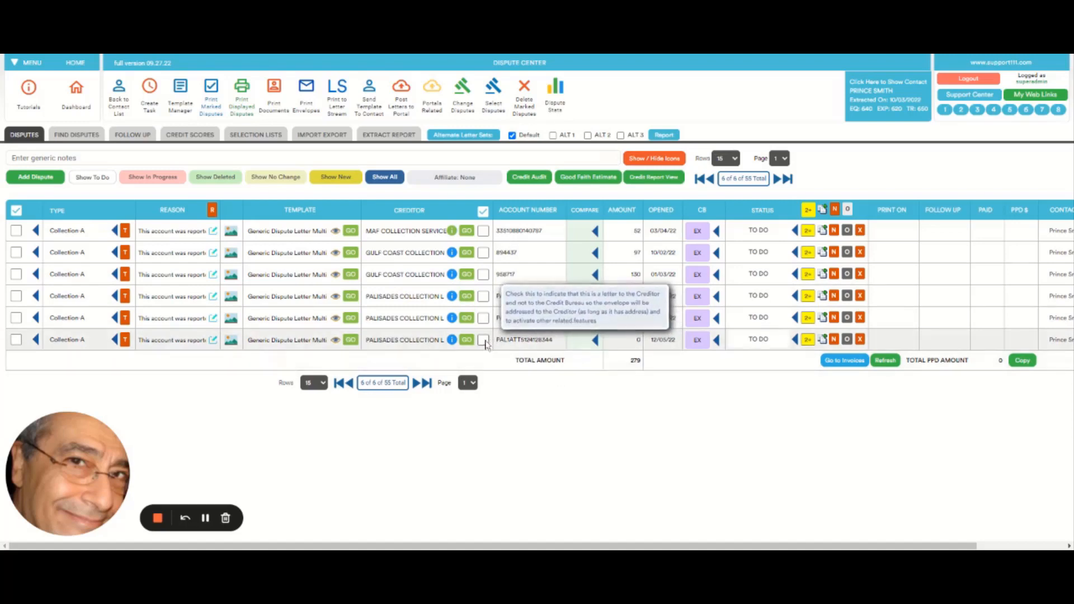
# Set the last PALISADES COLLECTION dispute's type to Charge Off-CR and hide the row icons.
pyautogui.click(78, 342)
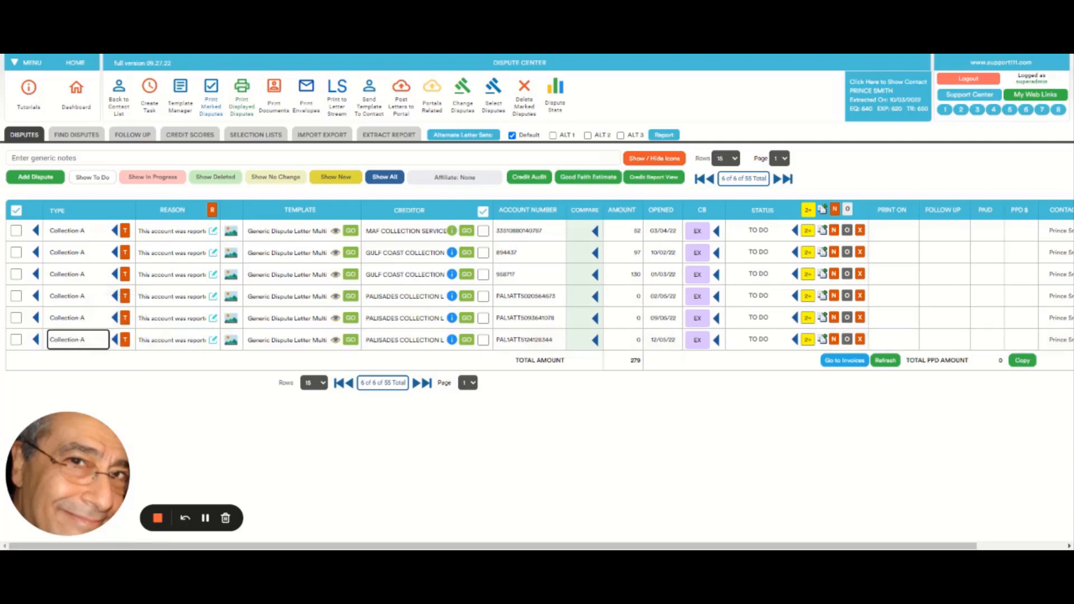
pyautogui.click(78, 361)
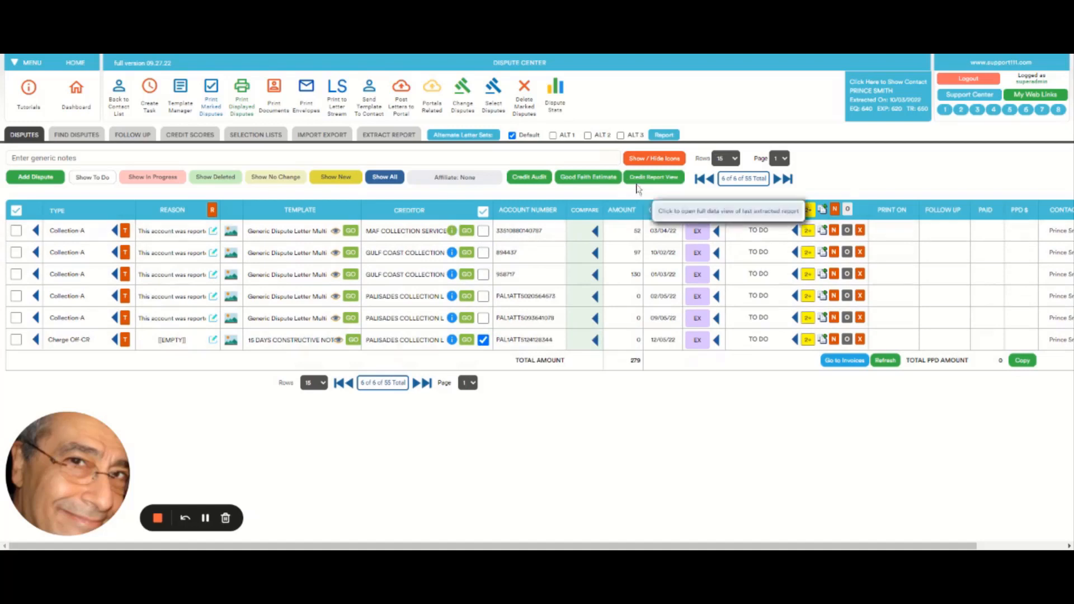
pyautogui.click(656, 161)
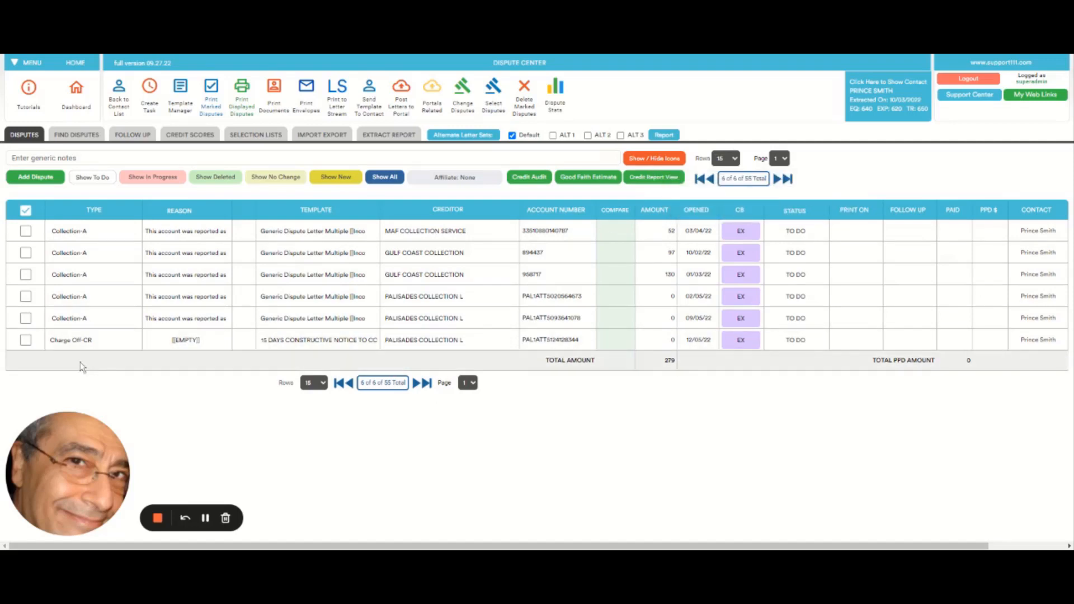
pyautogui.click(673, 161)
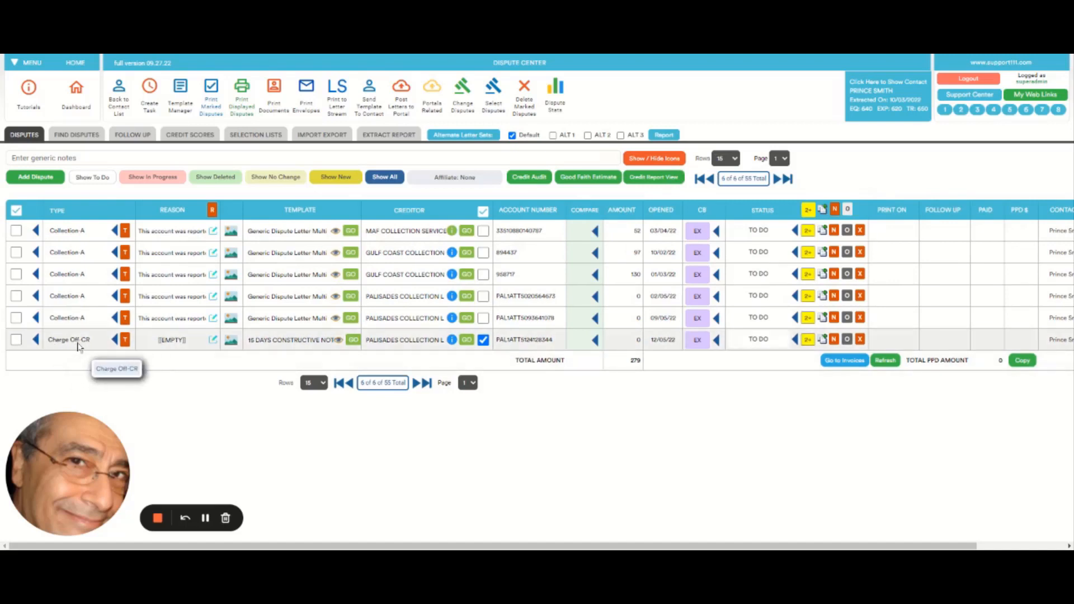
pyautogui.click(647, 160)
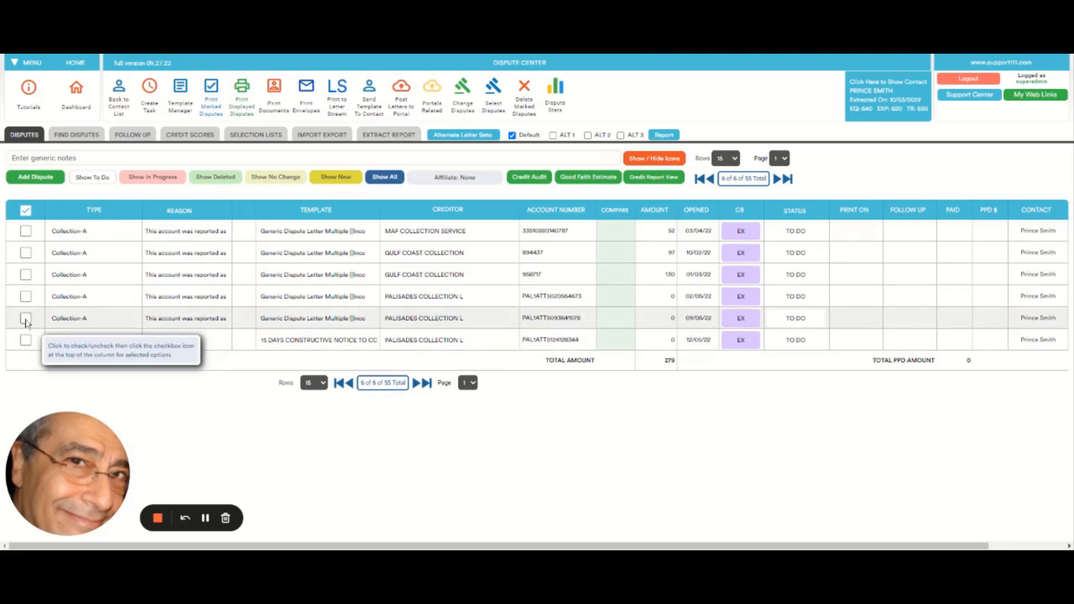
# Mark the Charge Off-CR dispute and omit marked disputes from the displayed list without deleting them.
pyautogui.click(26, 340)
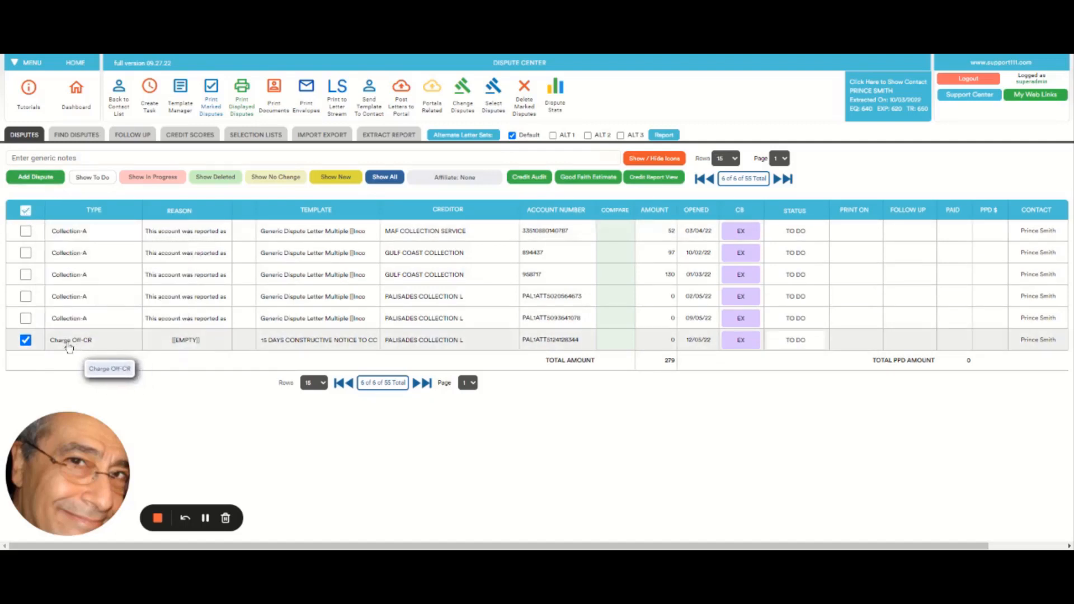
pyautogui.click(33, 178)
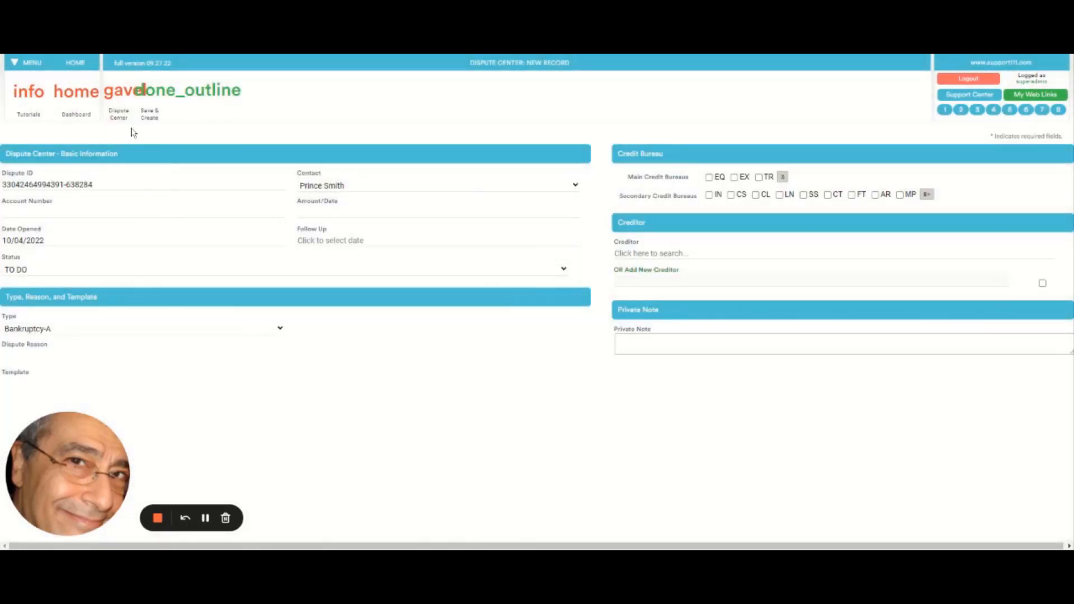
pyautogui.click(119, 107)
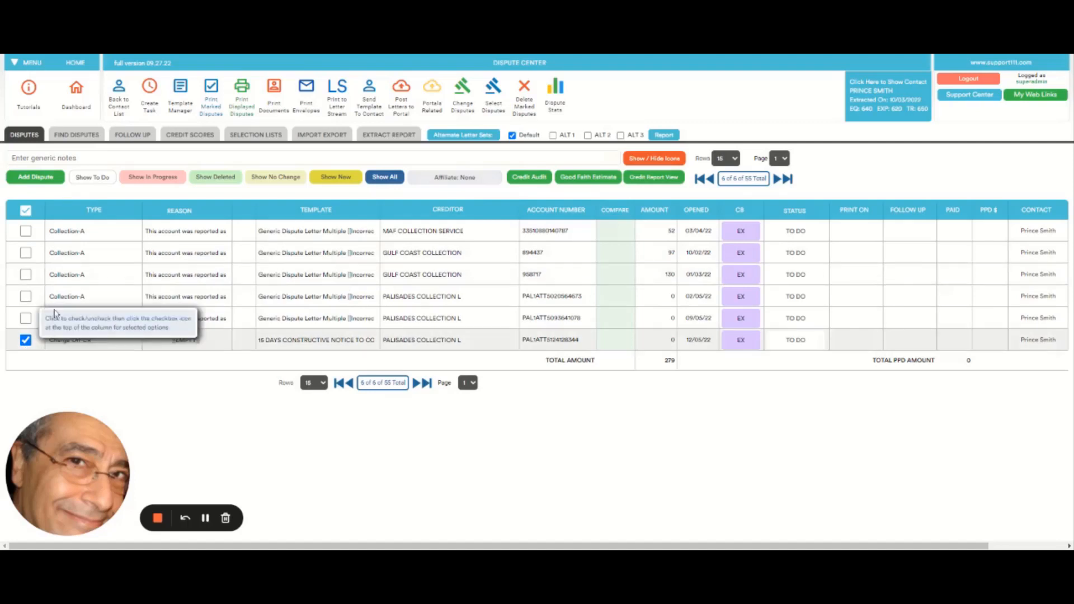
pyautogui.moveTo(27, 214)
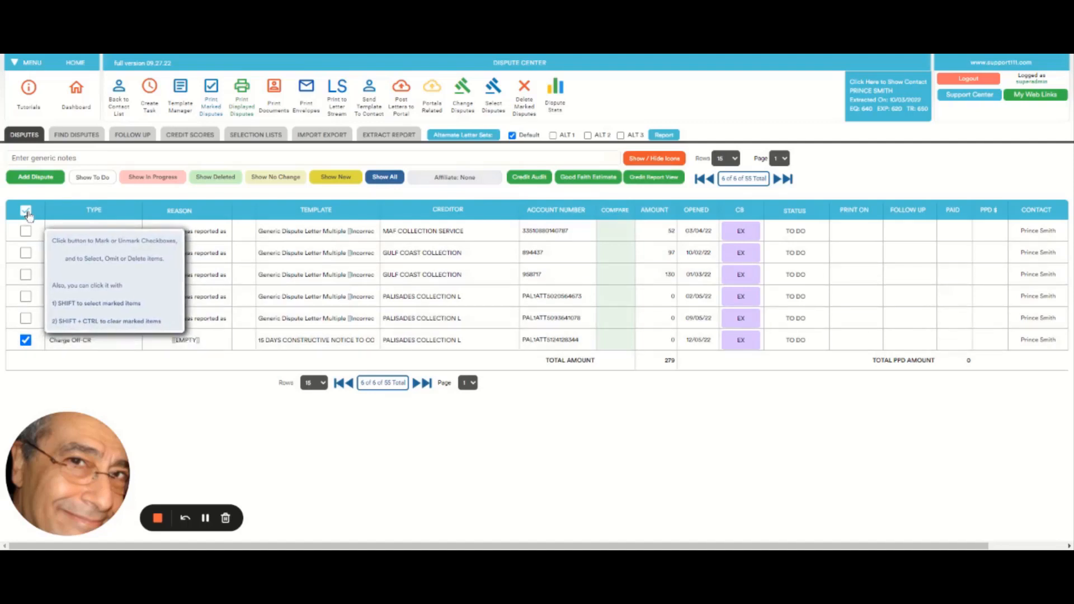
pyautogui.click(27, 212)
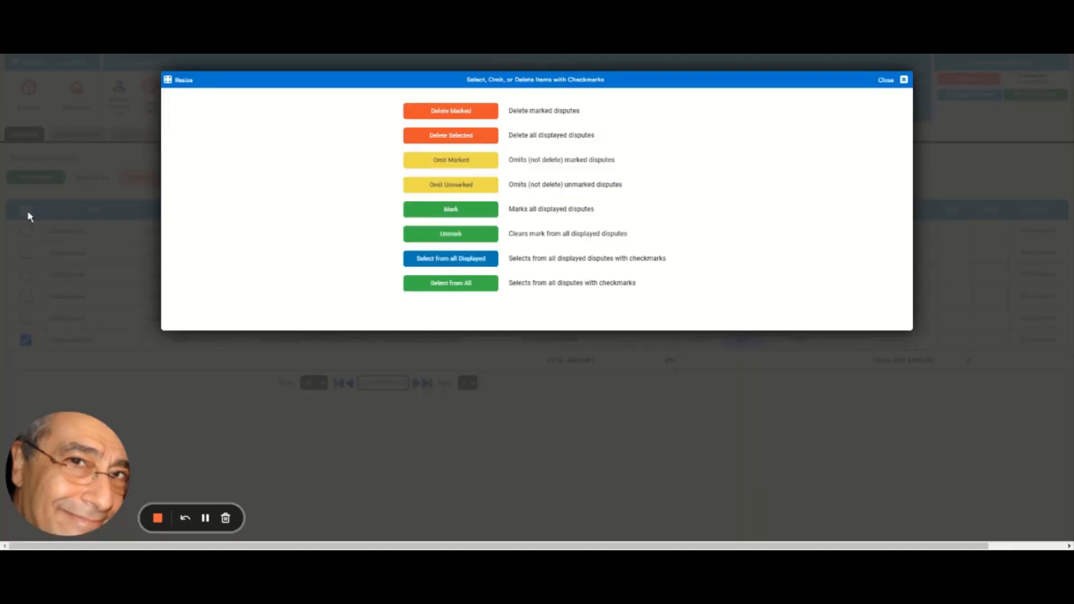
pyautogui.click(469, 161)
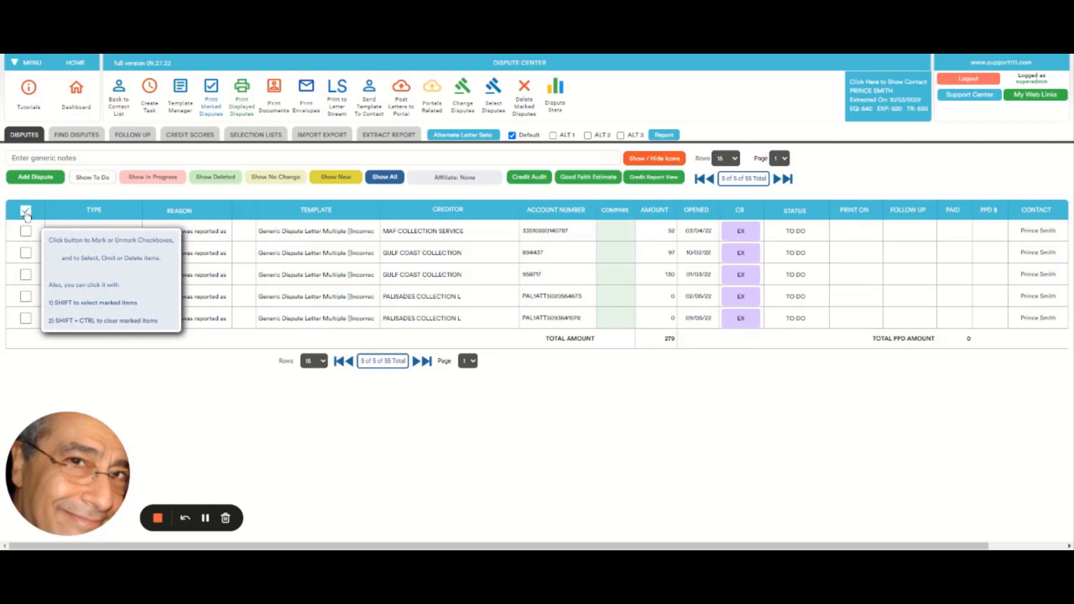
# Mark the MAF COLLECTION SERVICE, both GULF COAST COLLECTION and the last PALISADES COLLECTION disputes, and select the marked ones from all displayed disputes.
pyautogui.click(25, 275)
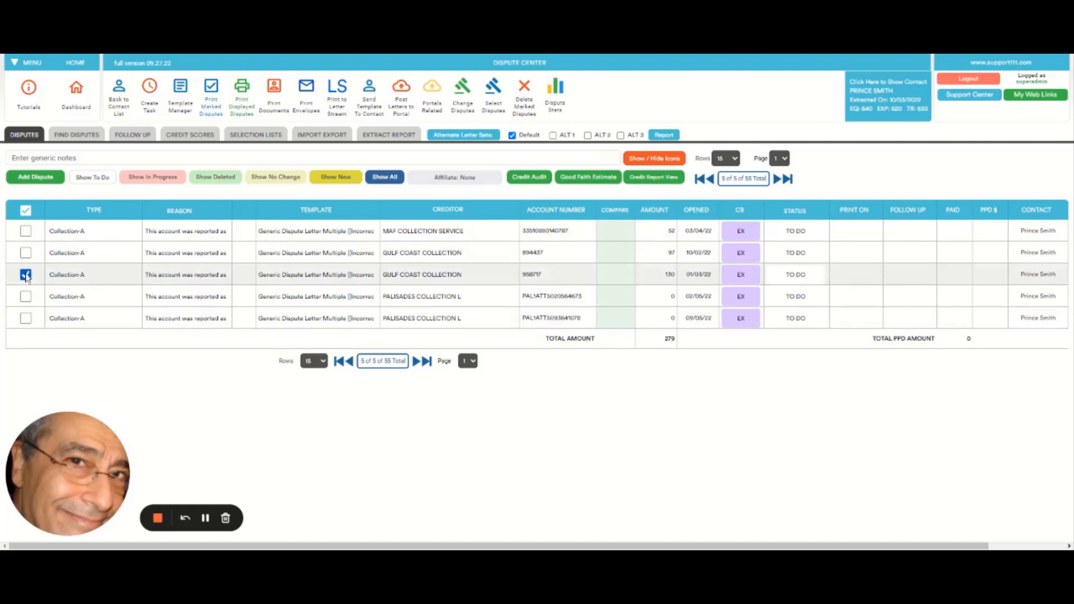
pyautogui.click(25, 253)
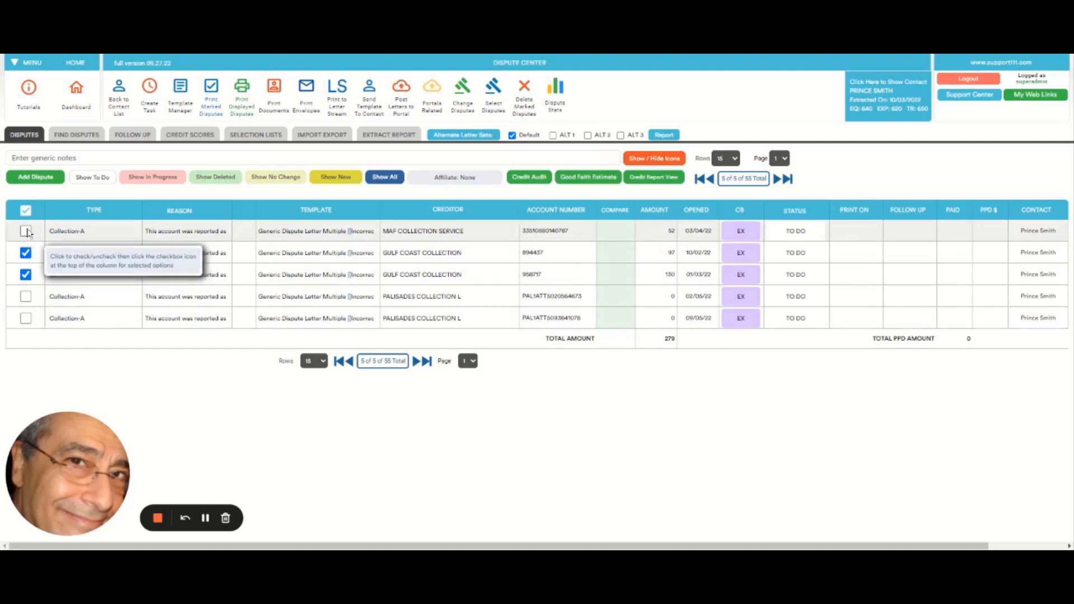
pyautogui.click(25, 231)
pyautogui.click(25, 318)
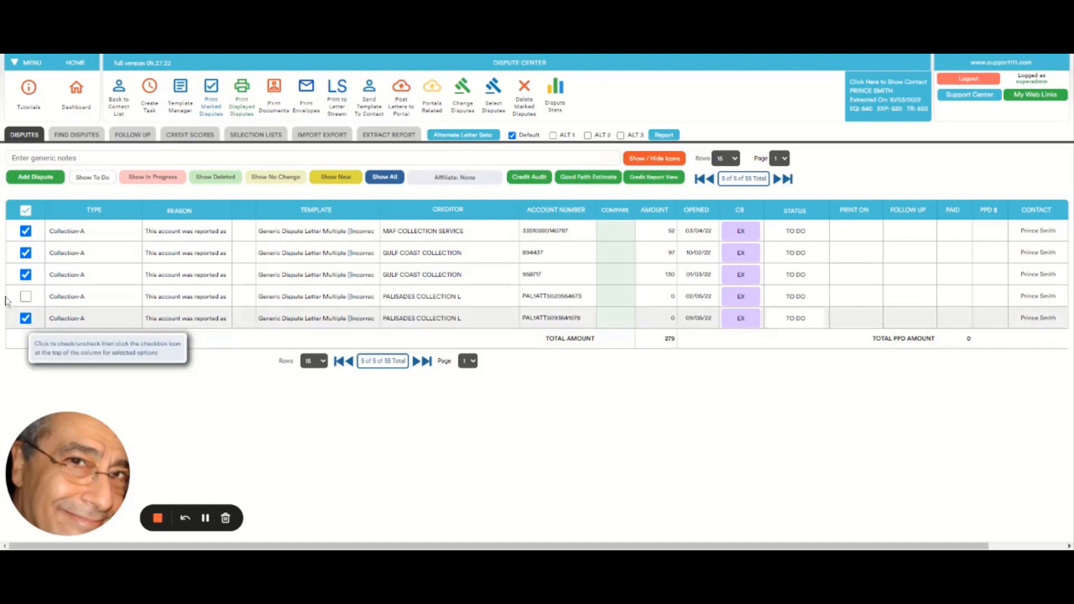
pyautogui.click(26, 212)
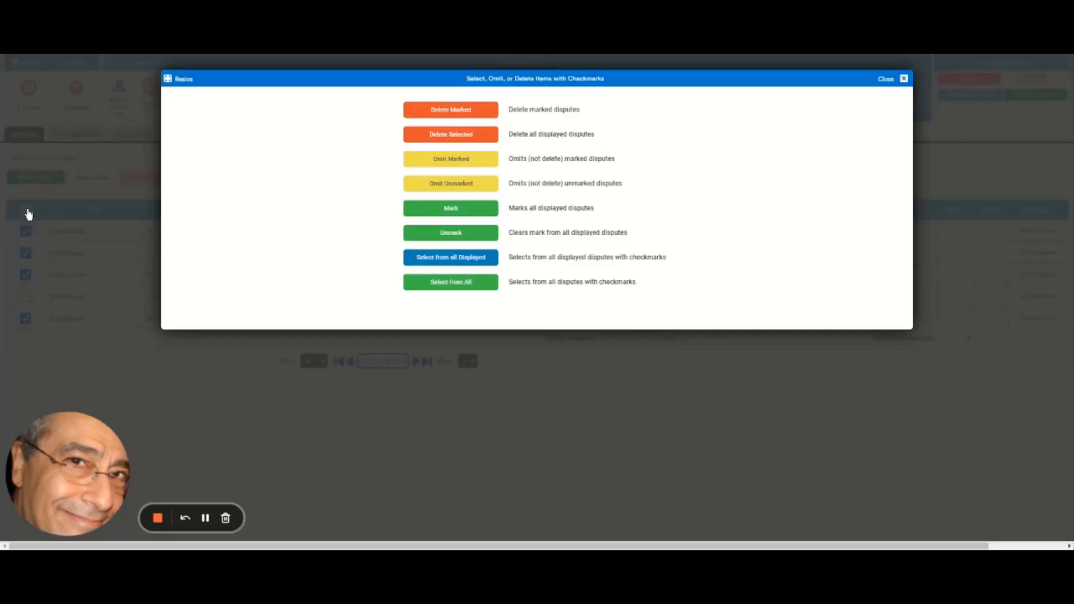
pyautogui.click(457, 258)
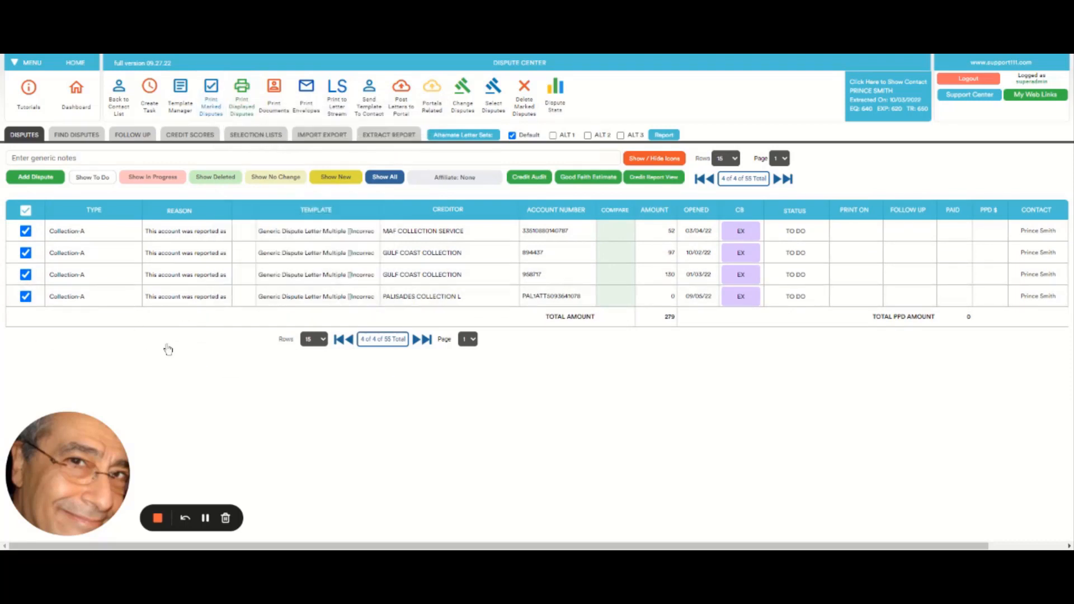
pyautogui.click(26, 252)
pyautogui.click(158, 519)
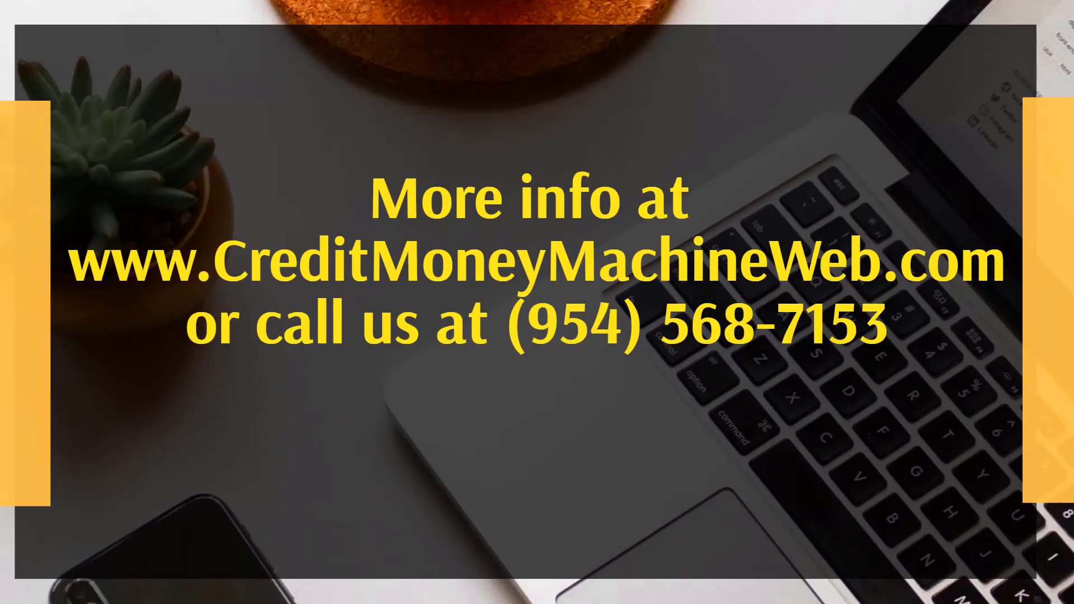